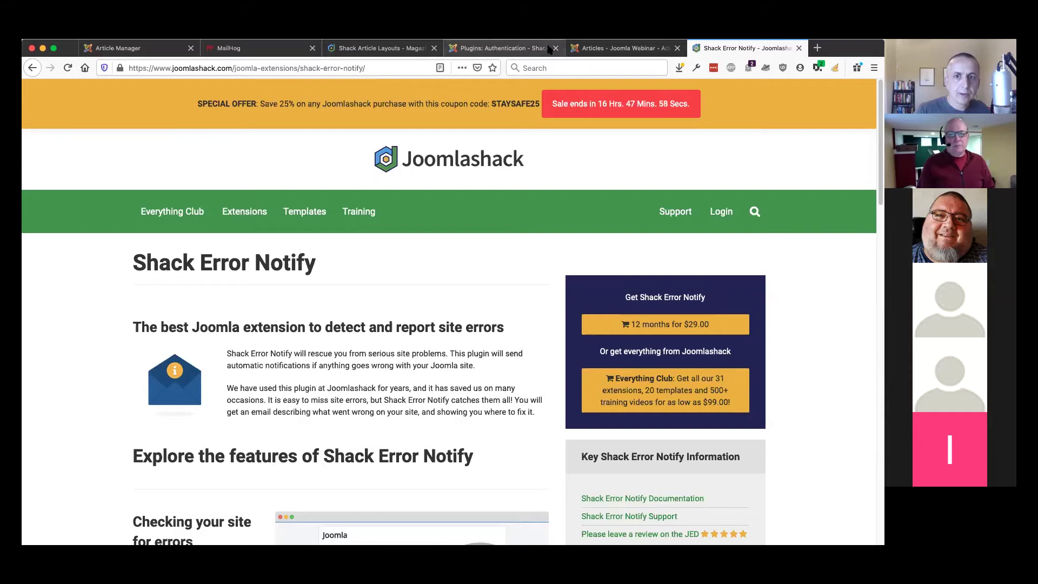
# - Leave the Shack User Switching plugin, search the Joomla plugin list for "error" and open the Shack Error Notify system plugin
pyautogui.click(516, 49)
pyautogui.click(214, 109)
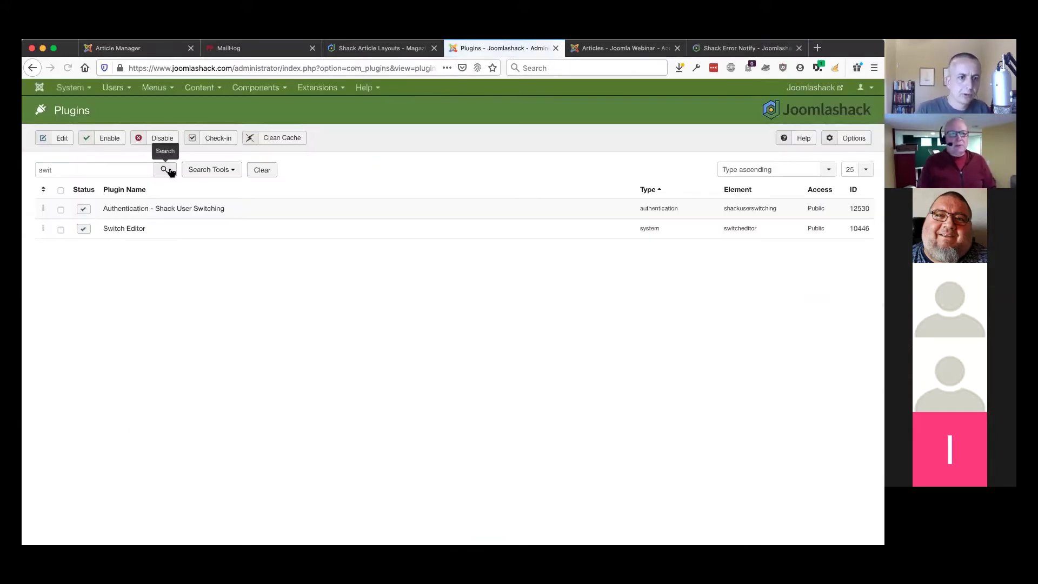
pyautogui.doubleClick(85, 169)
pyautogui.write('eerro')
pyautogui.press('BackSpace')
pyautogui.press('BackSpace')
pyautogui.press('BackSpace')
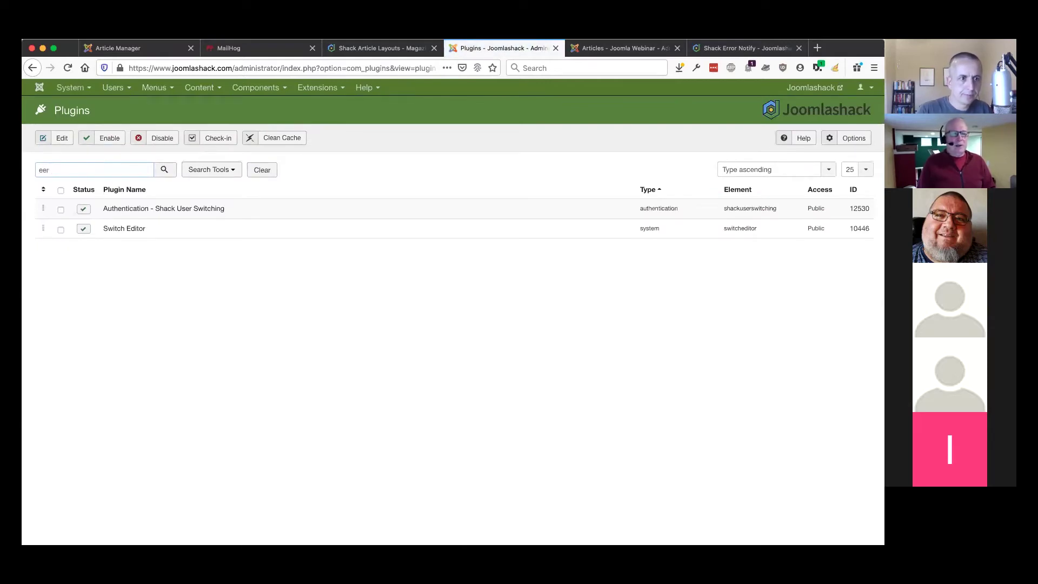
pyautogui.write('ror')
pyautogui.press('Return')
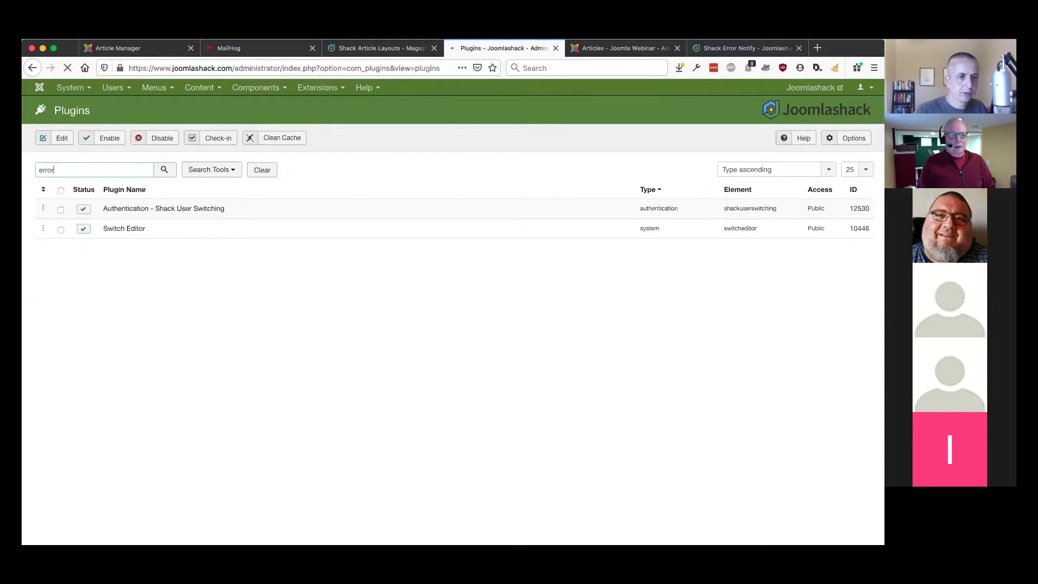
pyautogui.click(130, 208)
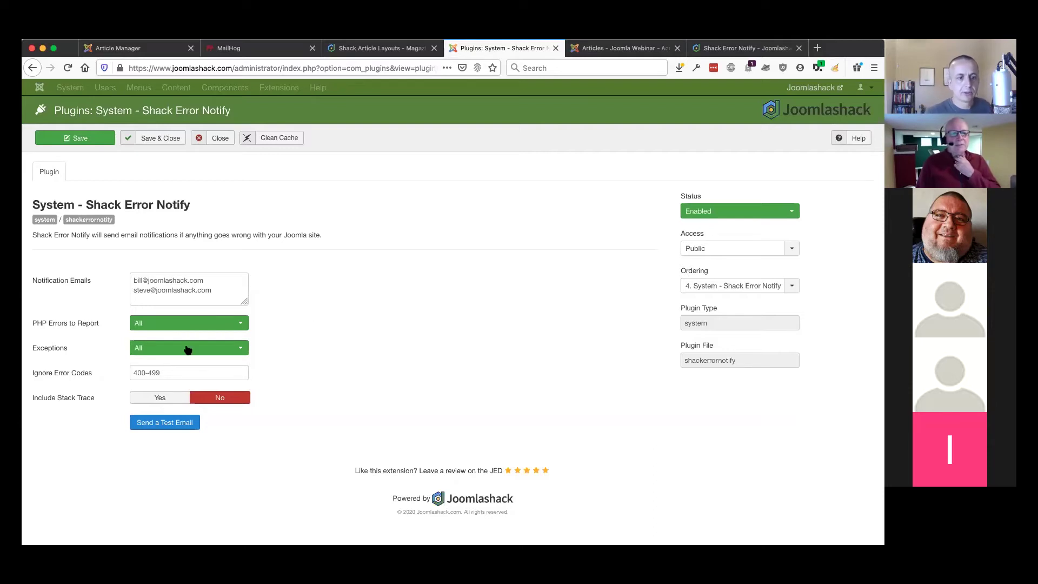
# - Inspect the available choices for PHP Errors to Report and Exceptions without changing either setting
pyautogui.click(155, 324)
pyautogui.click(298, 333)
pyautogui.click(164, 349)
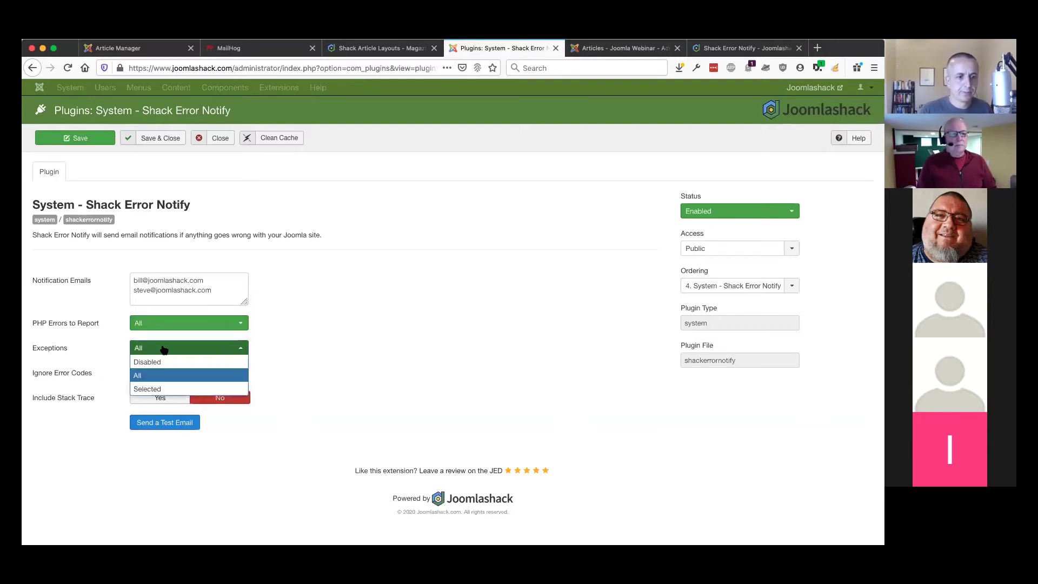
pyautogui.click(331, 350)
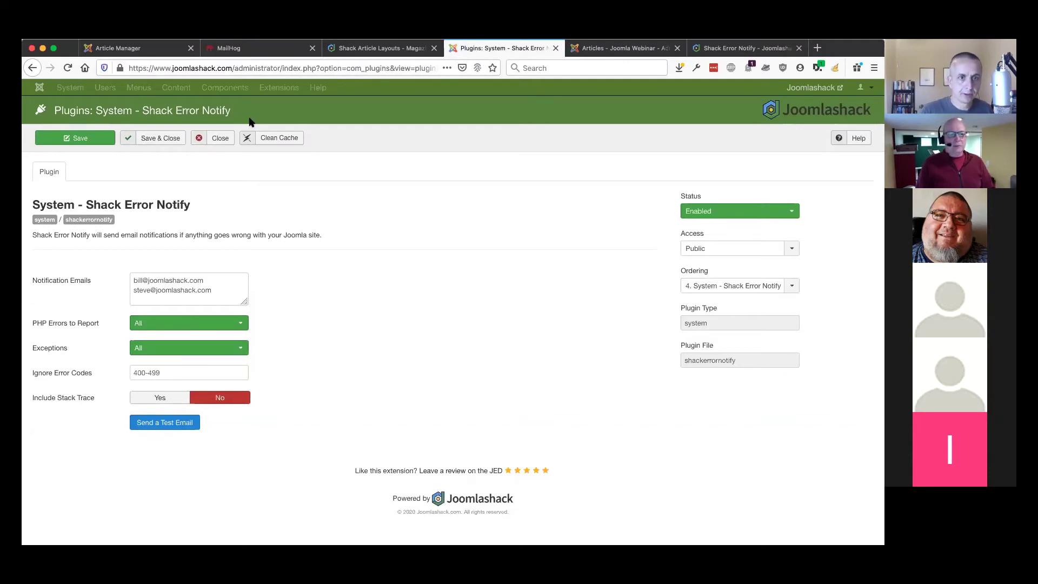
# - Switch to MailHog and open the "Error Notice from Joomla Webinar" email to examine the reported error details
pyautogui.click(245, 47)
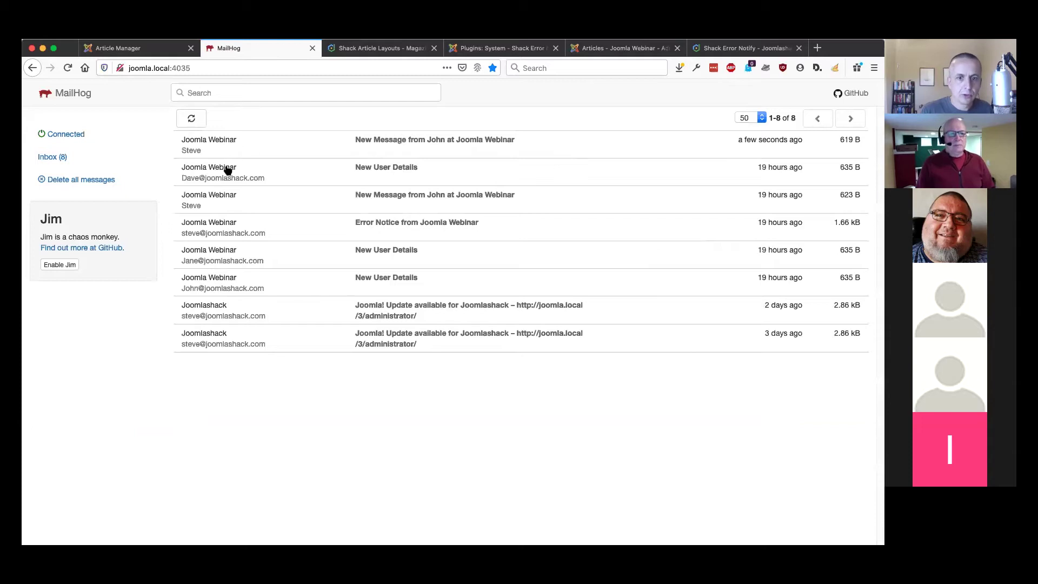
pyautogui.click(220, 226)
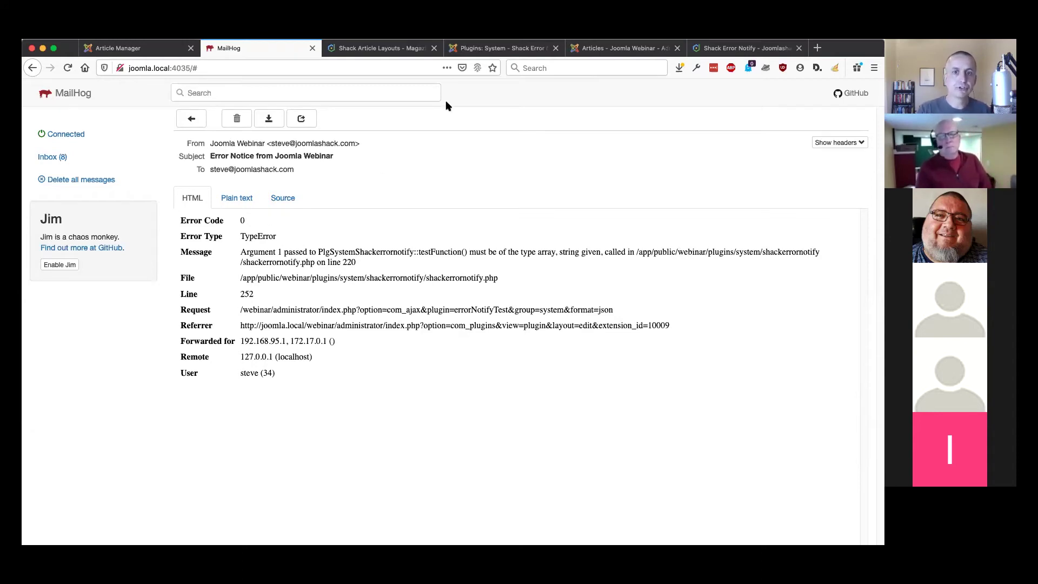
# - Return to the Shack Error Notify settings, set PHP Errors to Report to Selected and view the selectable error types
pyautogui.click(480, 52)
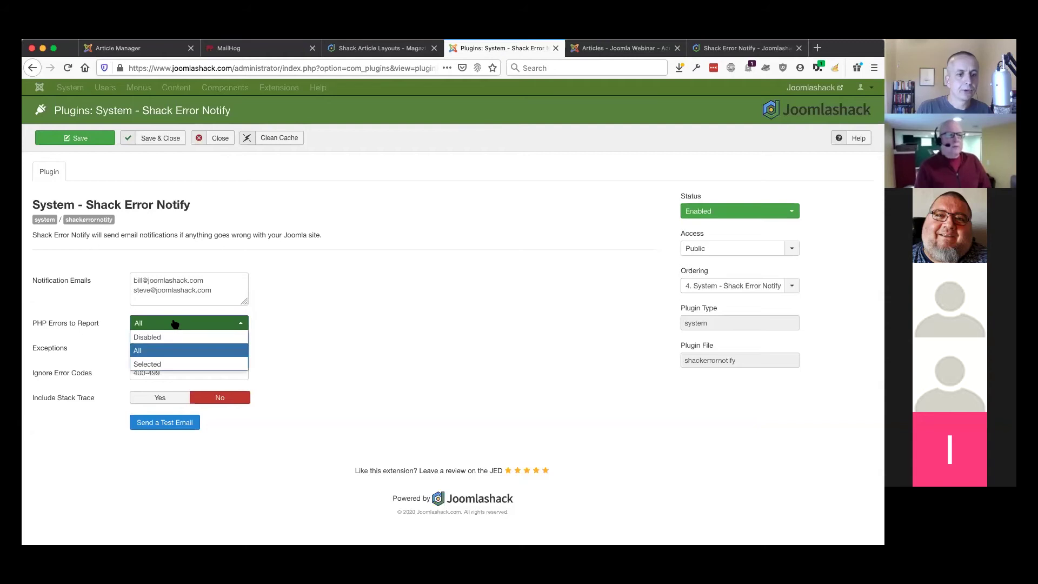
pyautogui.click(156, 364)
pyautogui.click(156, 351)
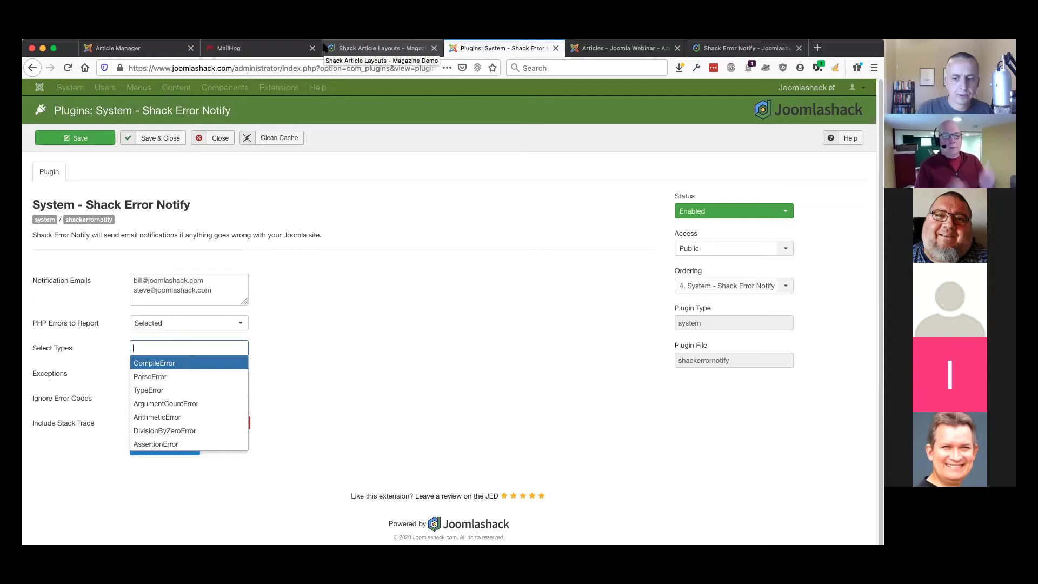
pyautogui.click(379, 278)
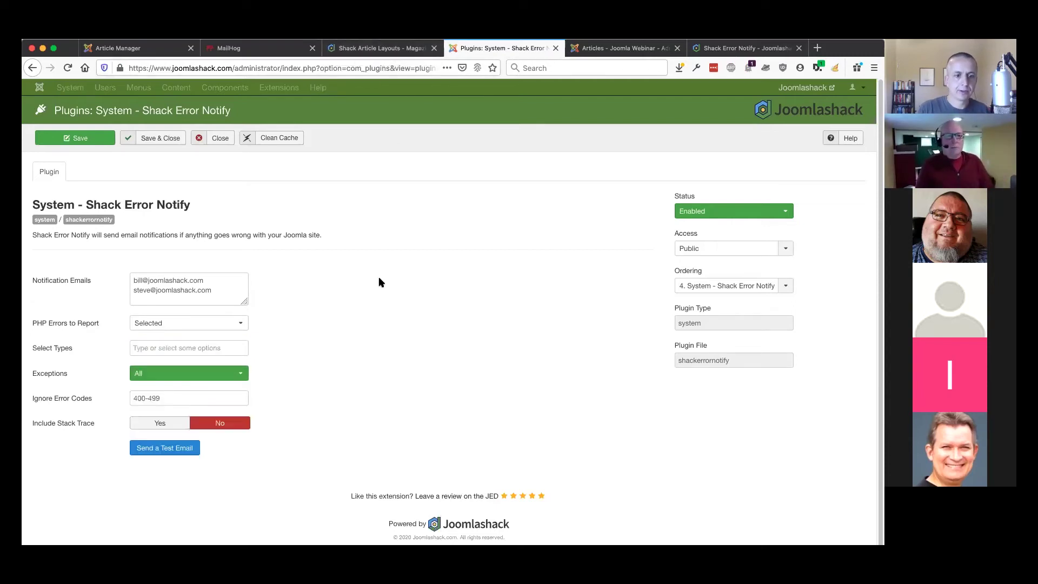
# - Review the Shack Error Notify product page, including its error checking, email notification and configuration features
pyautogui.click(729, 49)
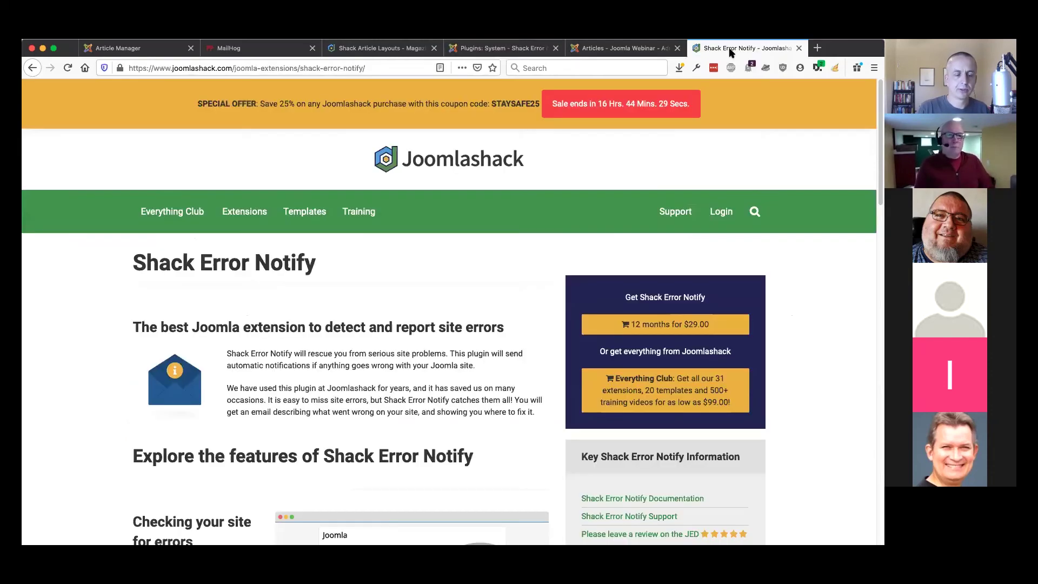
pyautogui.scroll(-5, 390, 388)
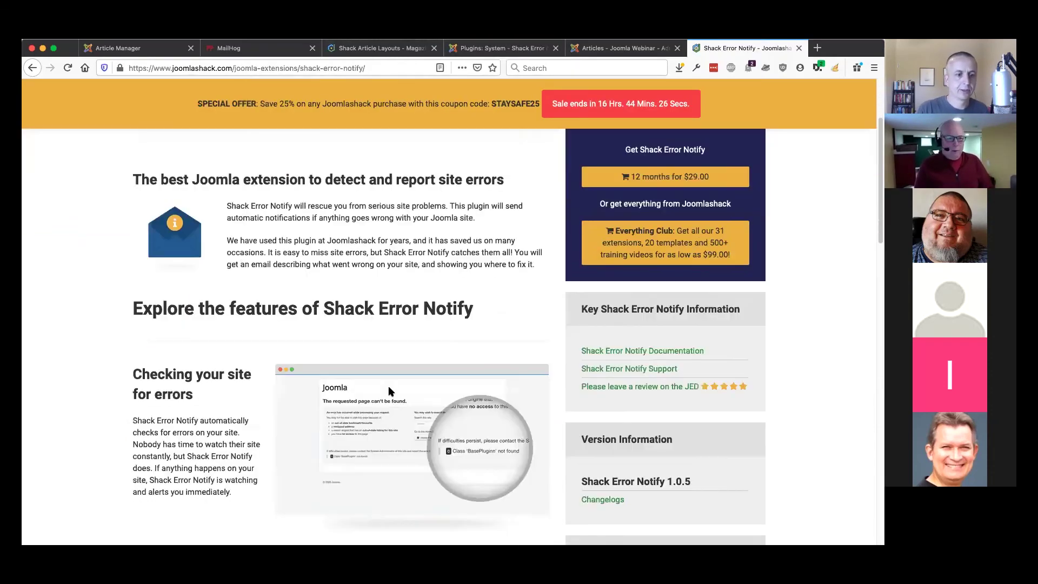
pyautogui.scroll(-1, 388, 390)
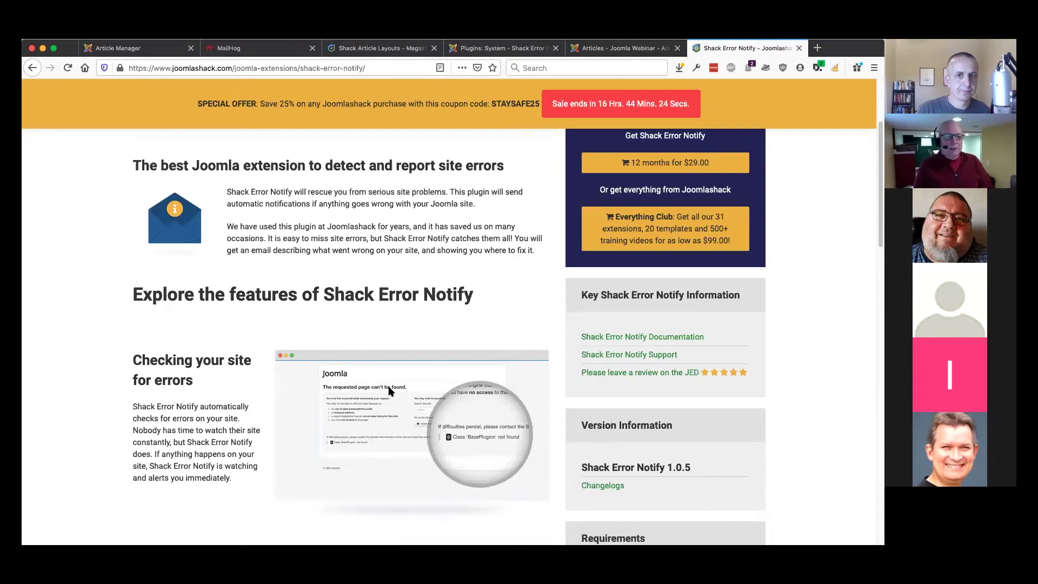
pyautogui.scroll(-2, 325, 171)
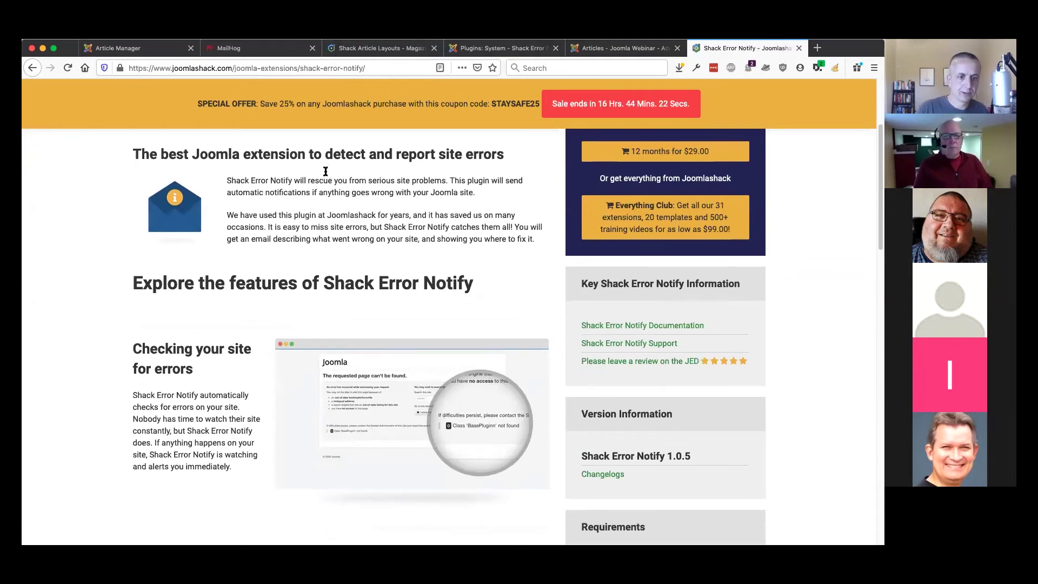
pyautogui.scroll(-7, 325, 171)
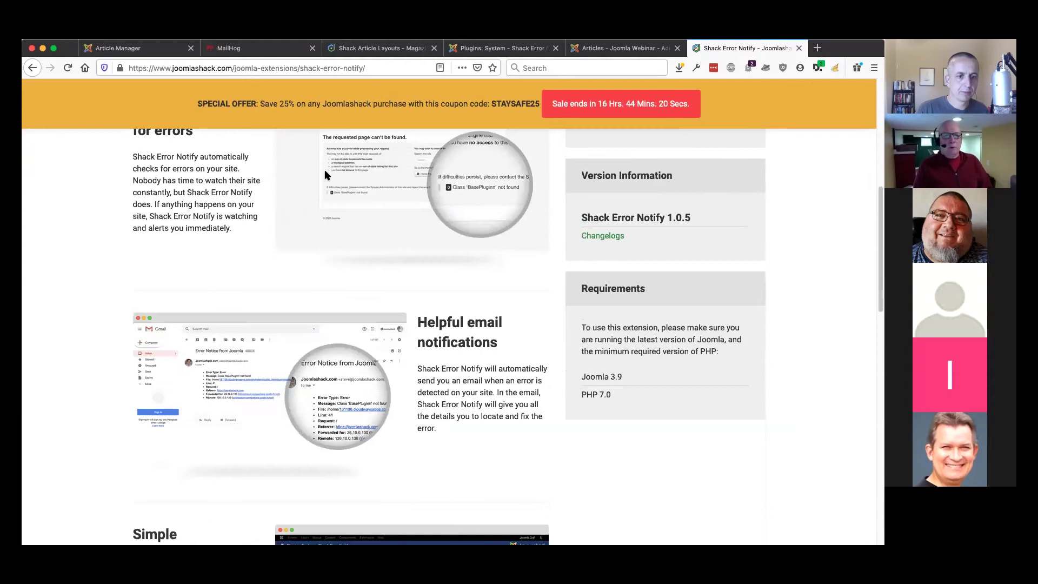
pyautogui.scroll(-4, 326, 175)
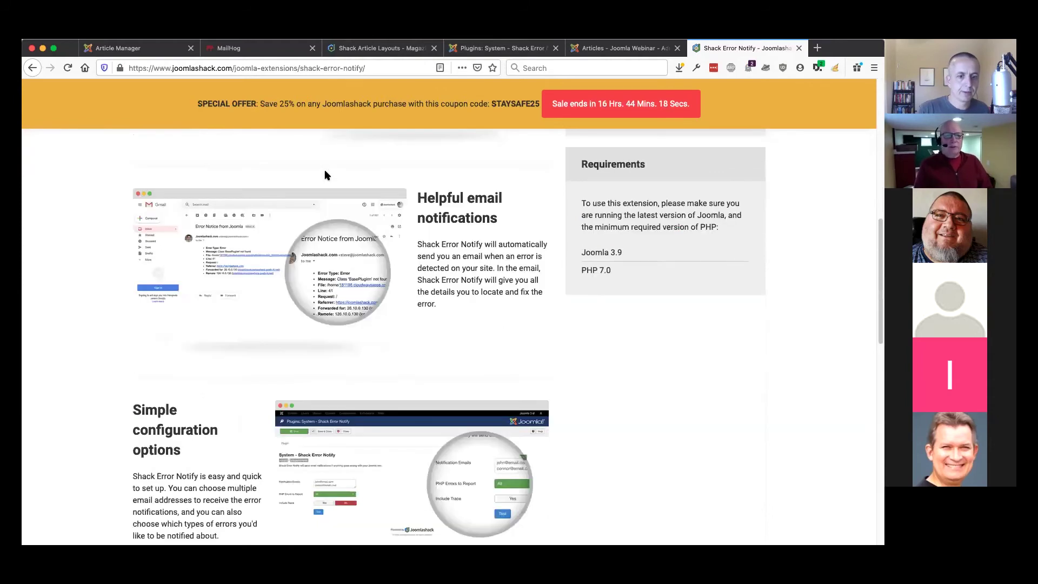
pyautogui.scroll(-3, 325, 175)
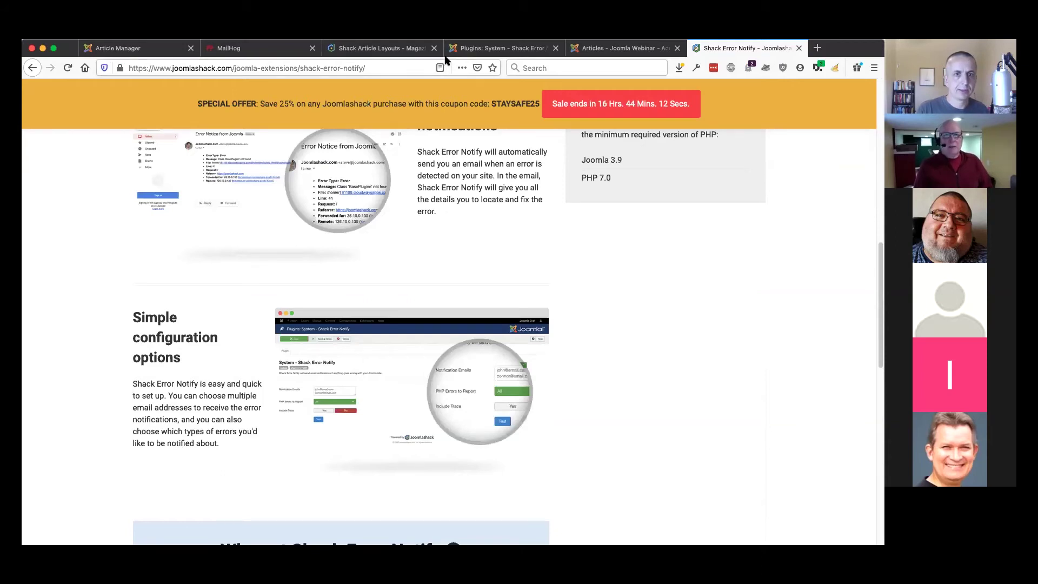
pyautogui.scroll(-1, 316, 252)
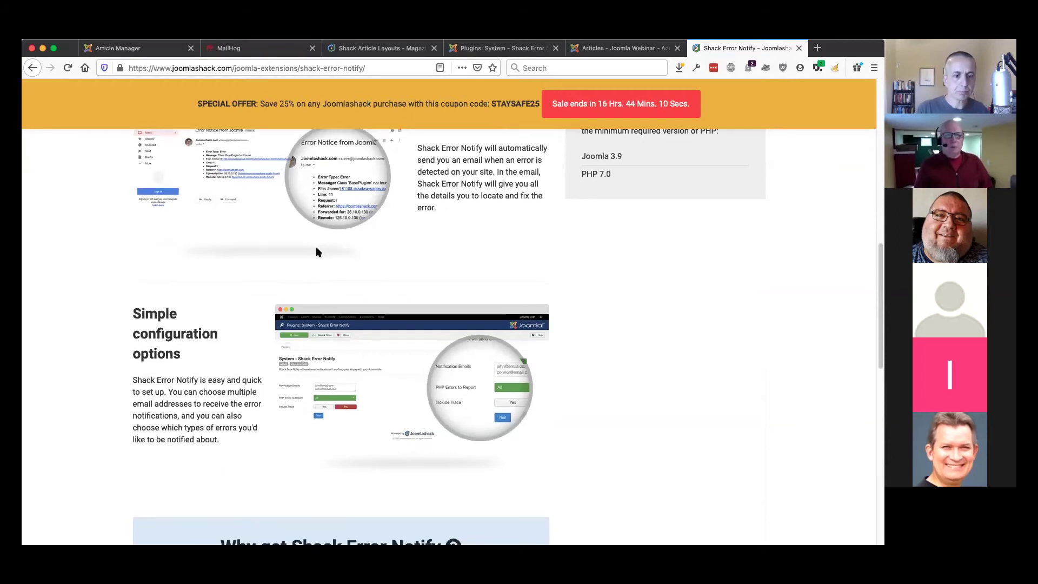
pyautogui.scroll(-1, 317, 252)
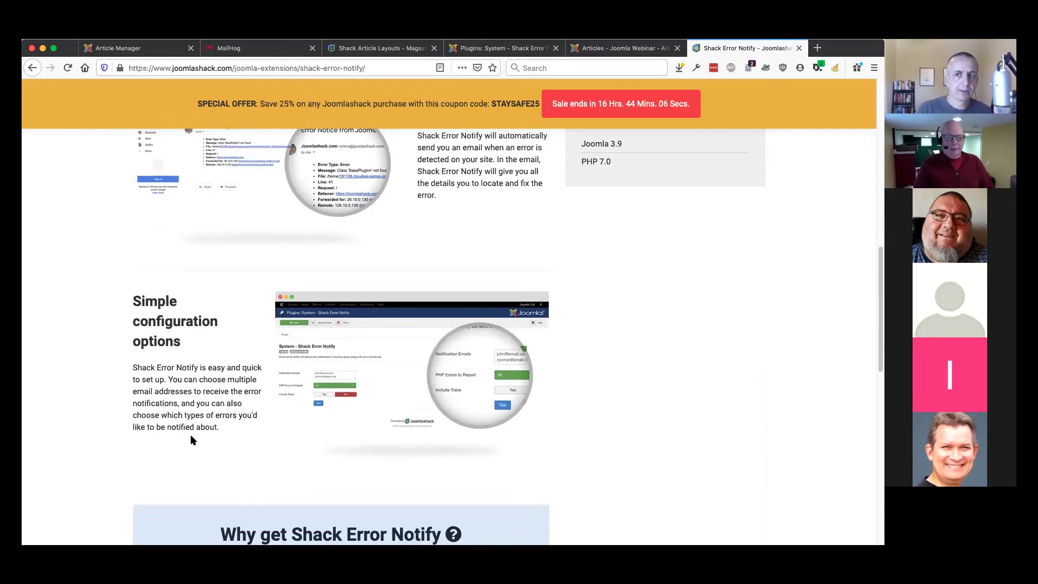
pyautogui.scroll(-1, 191, 438)
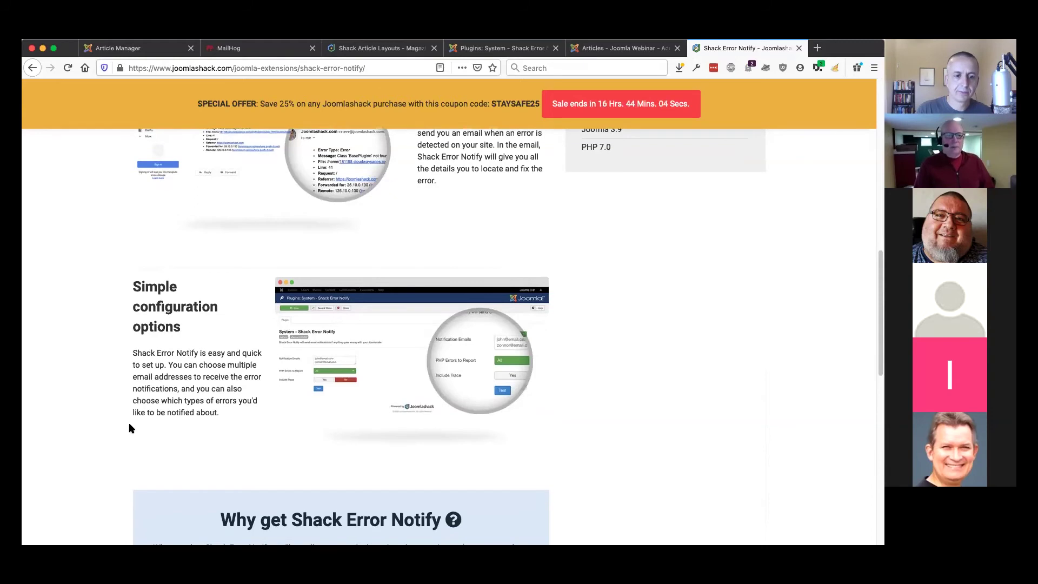
pyautogui.scroll(-1, 118, 424)
pyautogui.scroll(5, 117, 423)
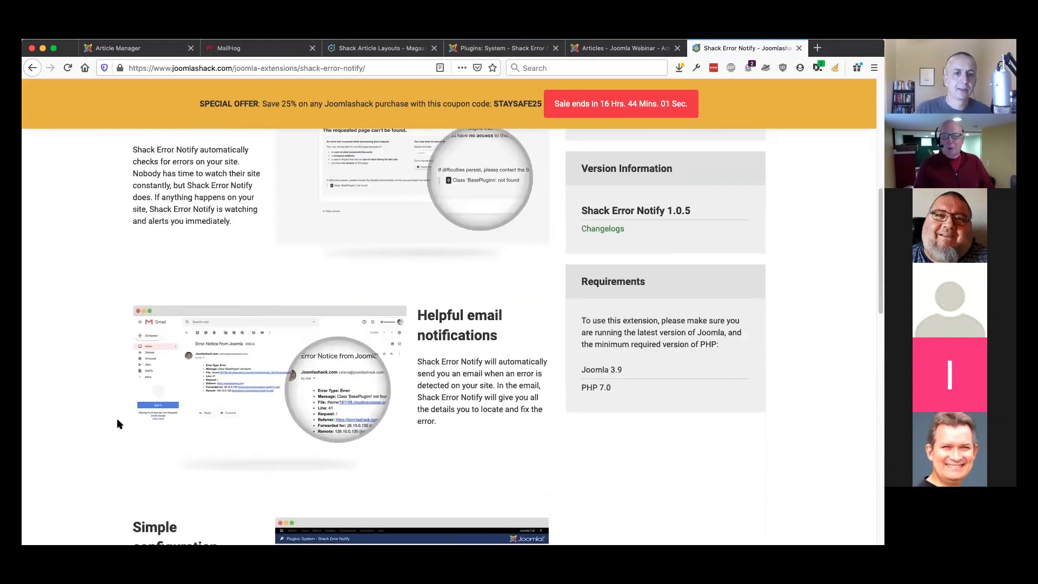
pyautogui.scroll(5, 118, 424)
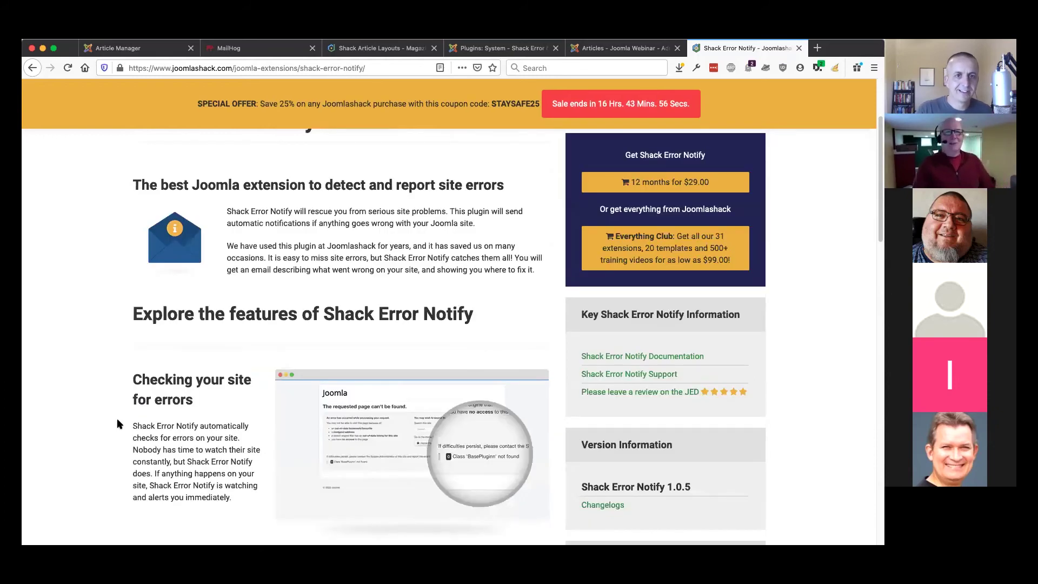
pyautogui.scroll(1, 117, 424)
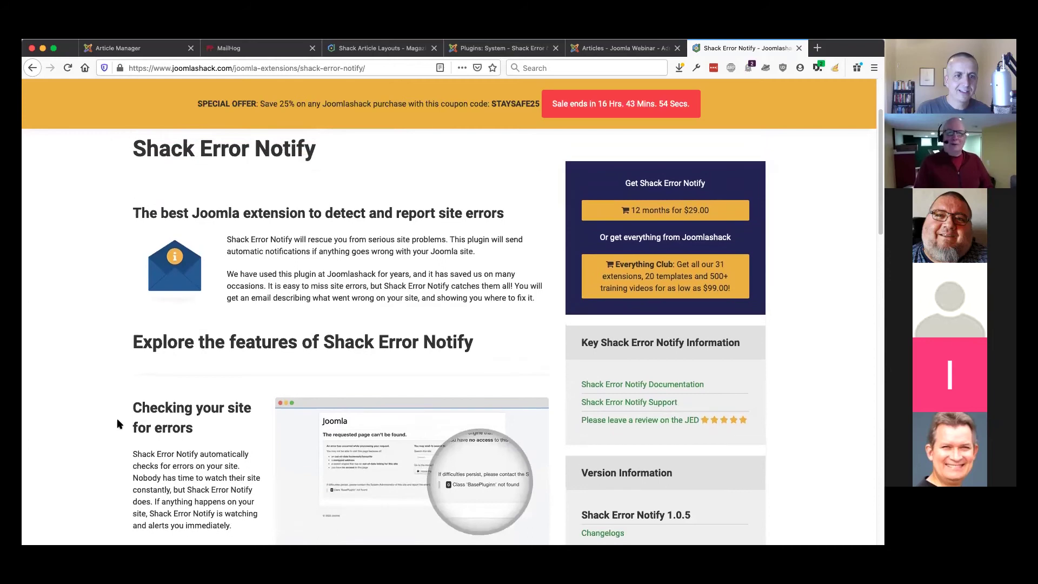
pyautogui.scroll(2, 117, 424)
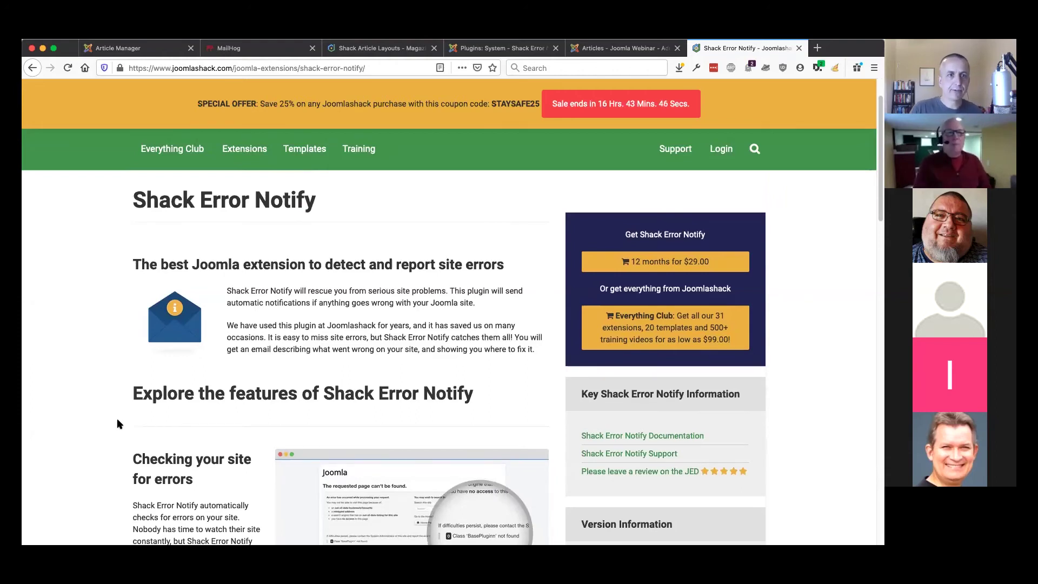
pyautogui.scroll(1, 118, 424)
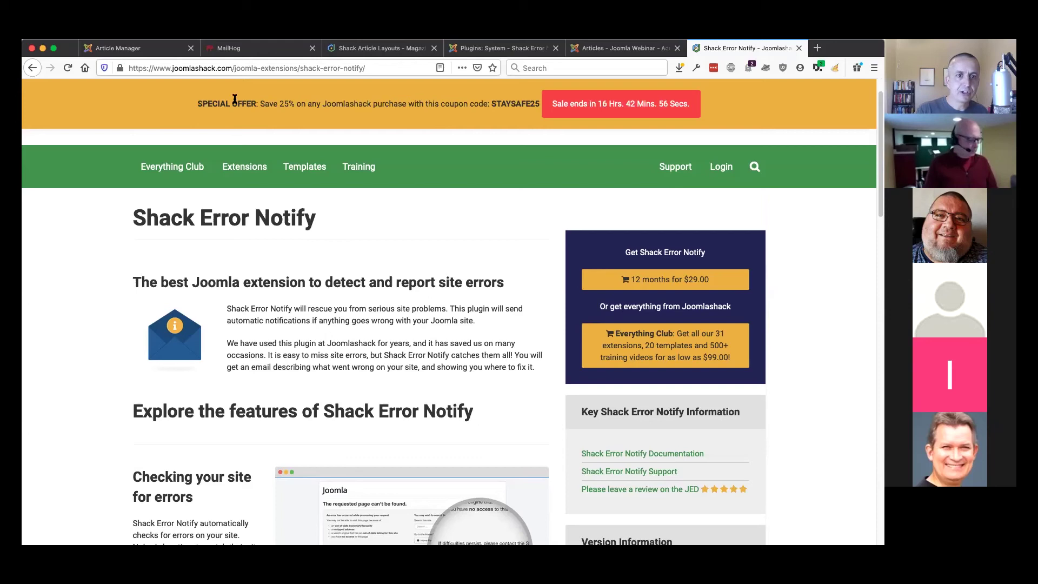
# - Switch back to the "Error Notice from Joomla Webinar" email in MailHog
pyautogui.click(238, 50)
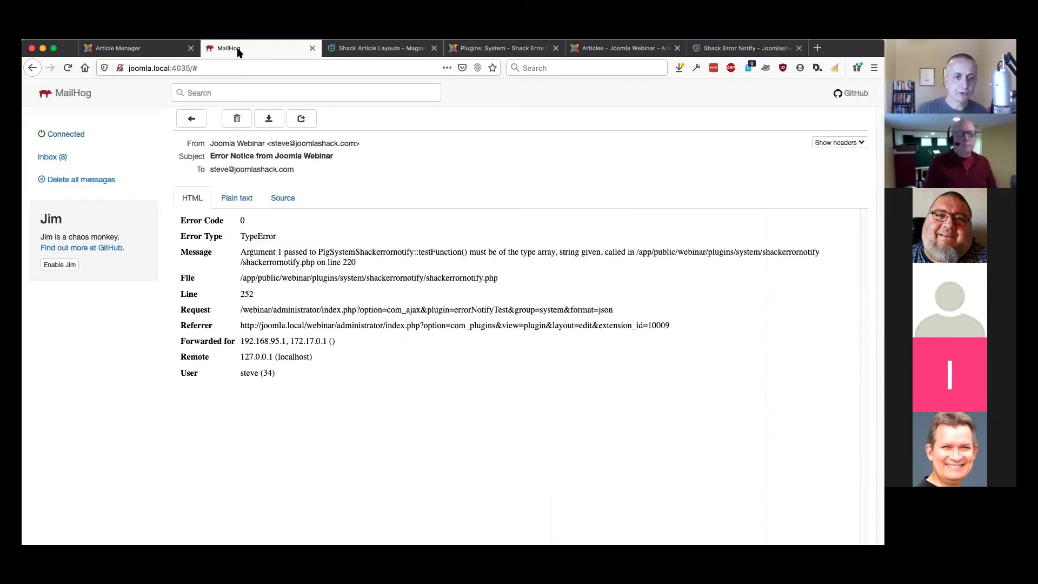